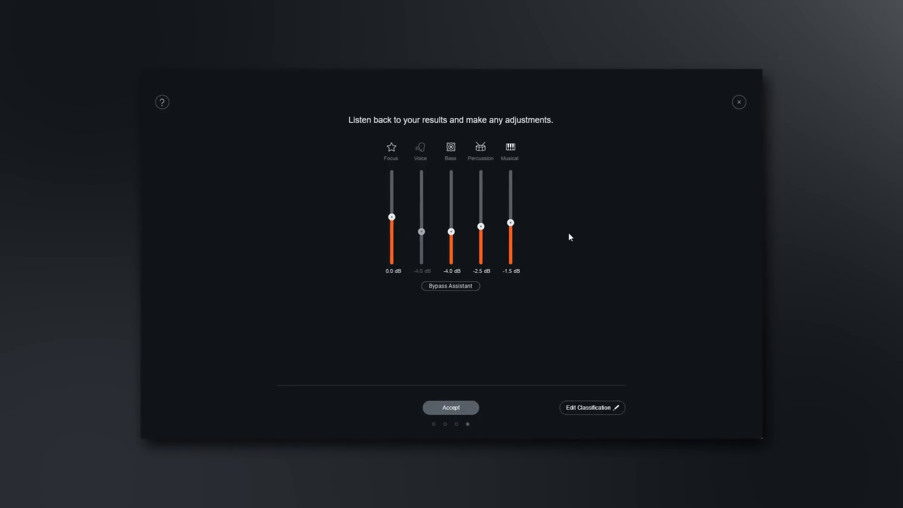
# Step: Go to Neutron's Edit Classification, then bring up the Kick-to-Snare stem arrangement
pyautogui.click(591, 408)
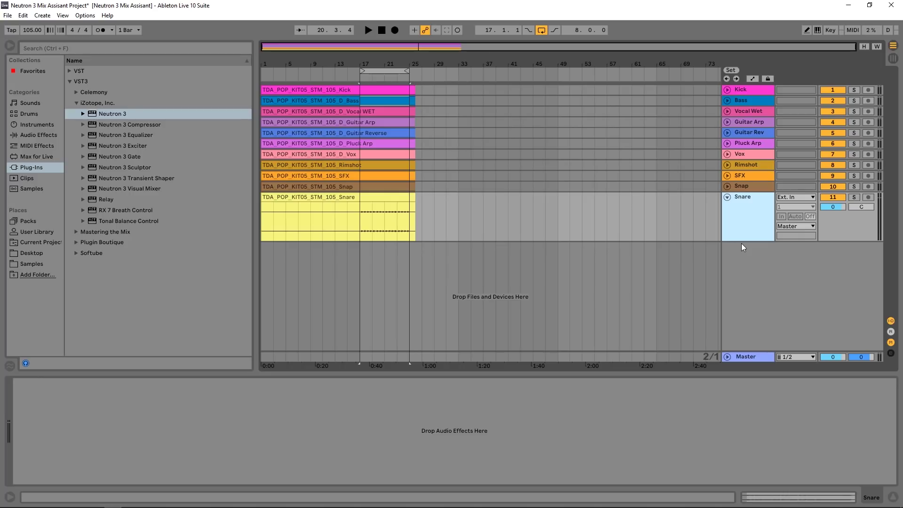
pyautogui.click(747, 186)
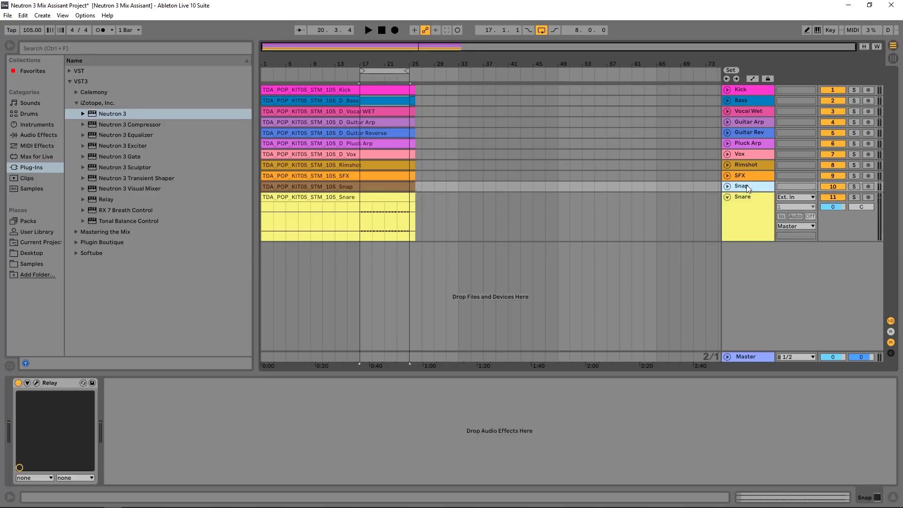
pyautogui.click(744, 174)
pyautogui.click(744, 163)
pyautogui.click(743, 154)
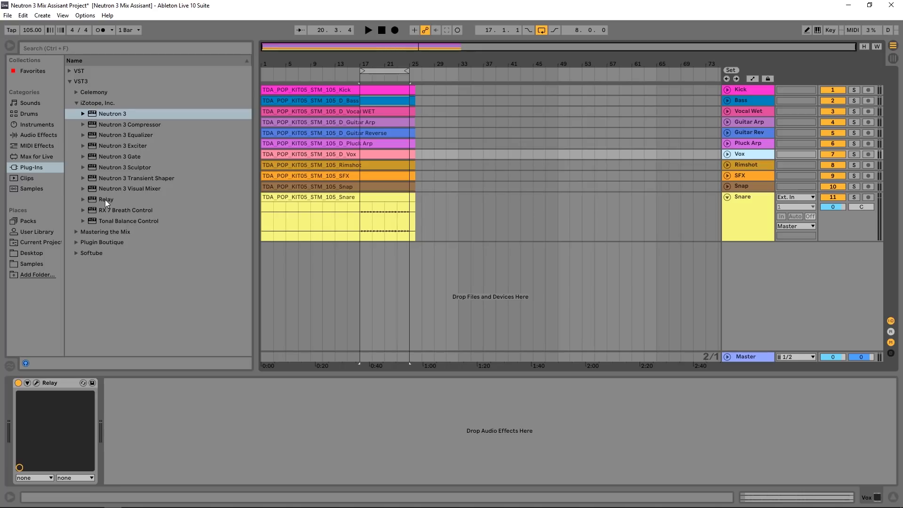
# Step: Add an iZotope Relay instance to the Snare track and name it Snare
pyautogui.click(735, 222)
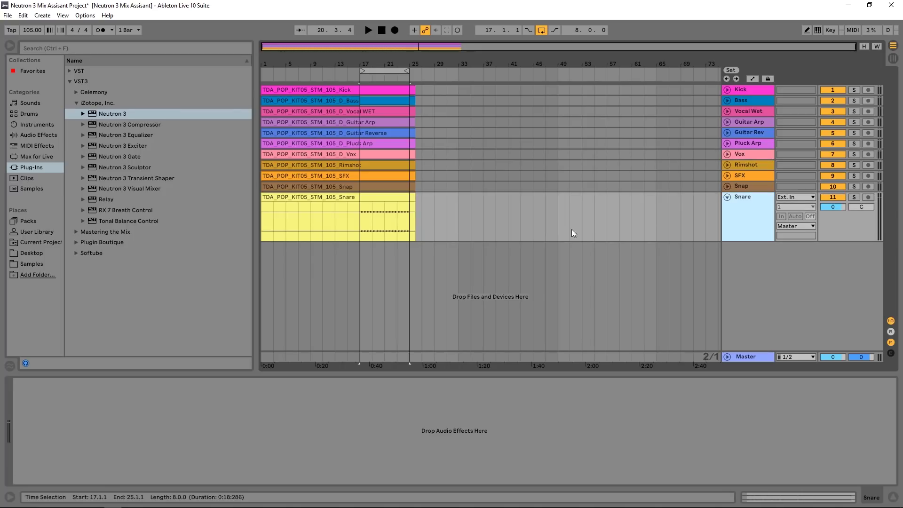
pyautogui.moveTo(109, 199); pyautogui.dragTo(757, 215)
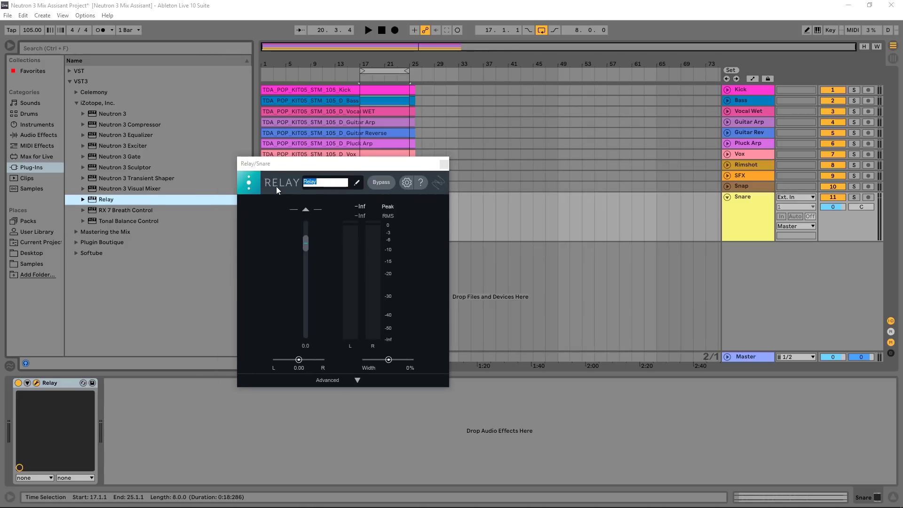
pyautogui.write('Snare')
pyautogui.press('Return')
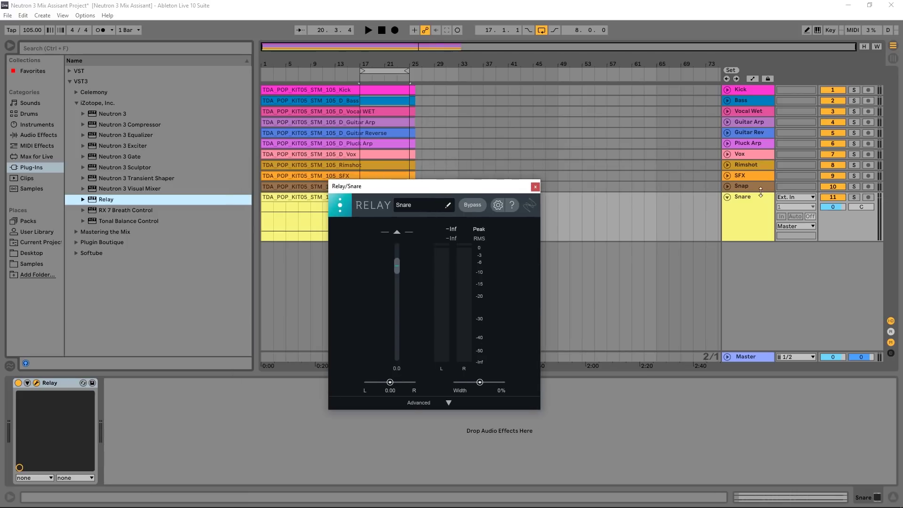
# Step: Check the Rimshot track's devices and close the Snare Relay window
pyautogui.click(750, 174)
pyautogui.click(747, 165)
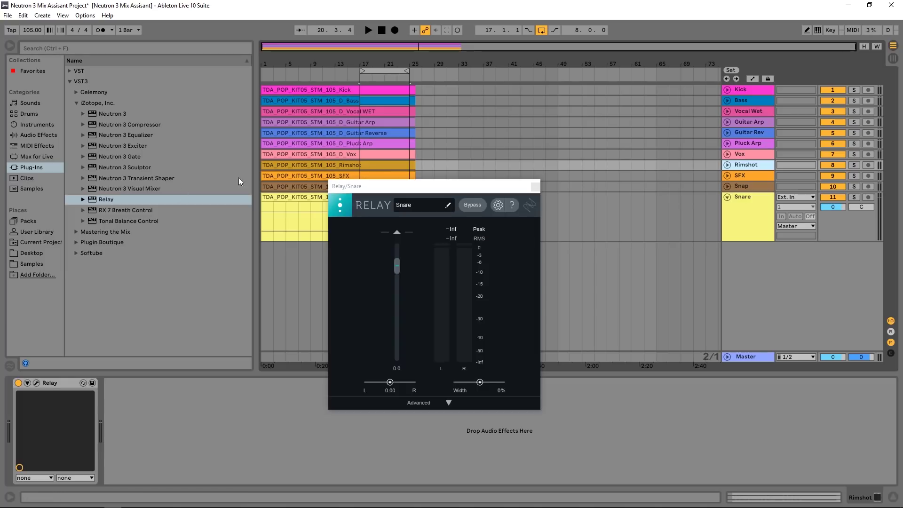
pyautogui.click(534, 186)
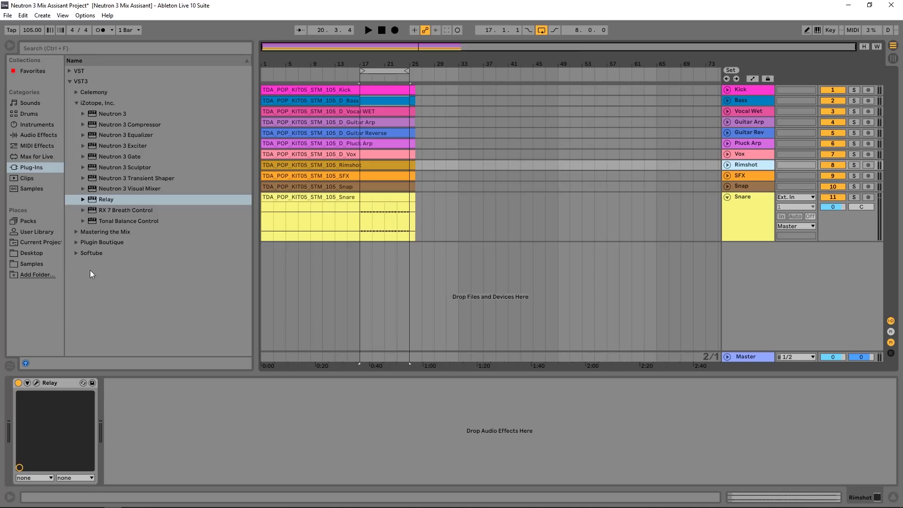
# Step: Load Neutron 3 onto a new 12-Audio track, then reposition and enlarge its window
pyautogui.moveTo(93, 112); pyautogui.dragTo(498, 264)
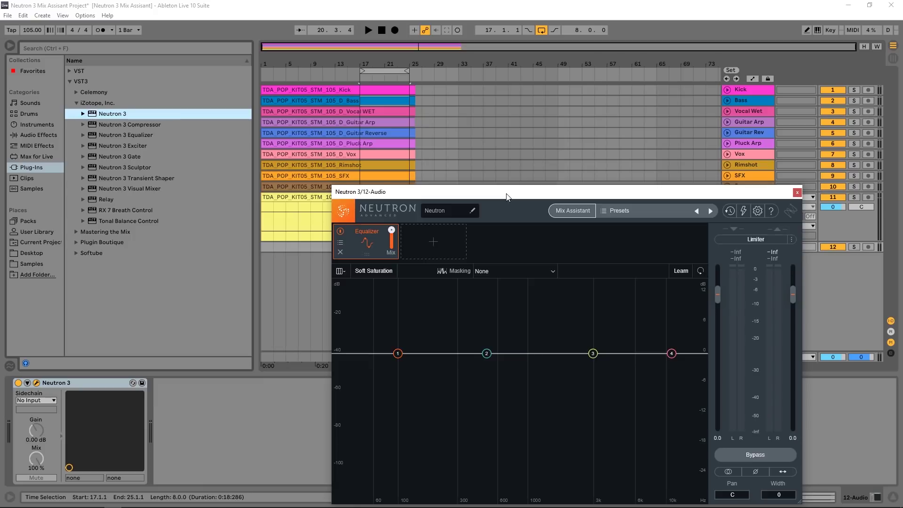
pyautogui.moveTo(499, 201); pyautogui.dragTo(370, 100)
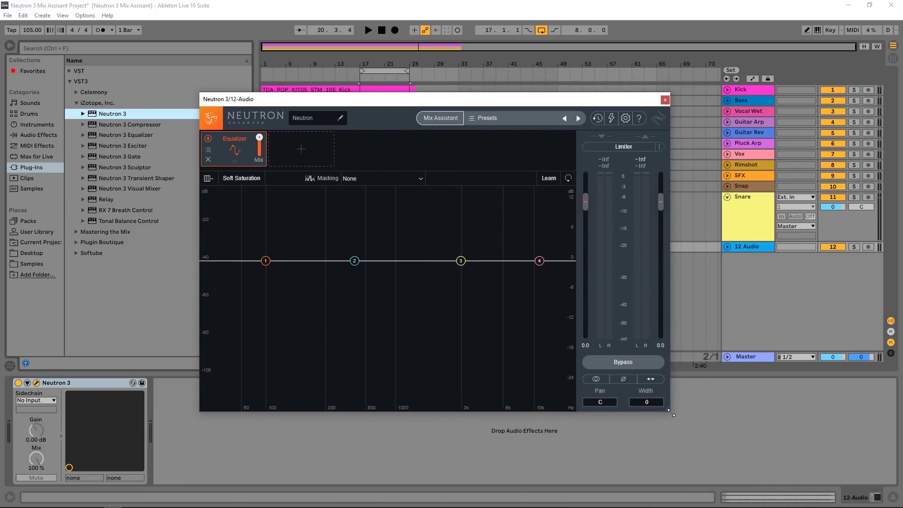
pyautogui.moveTo(668, 412); pyautogui.dragTo(823, 478)
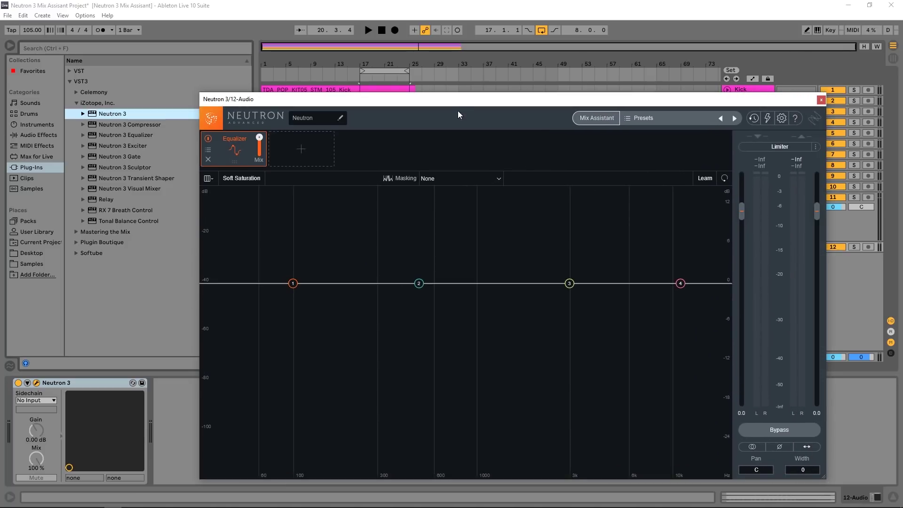
pyautogui.moveTo(460, 103); pyautogui.dragTo(397, 81)
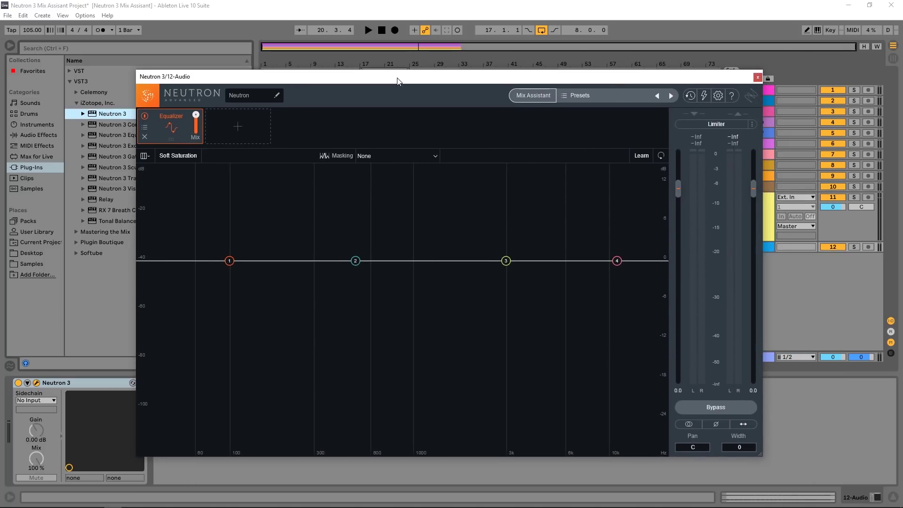
pyautogui.click(521, 94)
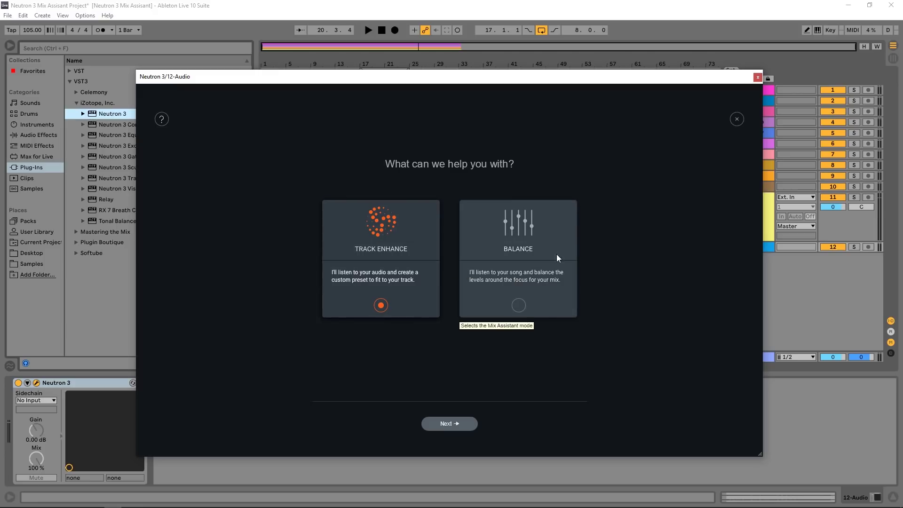
# Step: Choose Balance mode in Neutron's Mix Assistant and get past its setup instructions
pyautogui.click(520, 307)
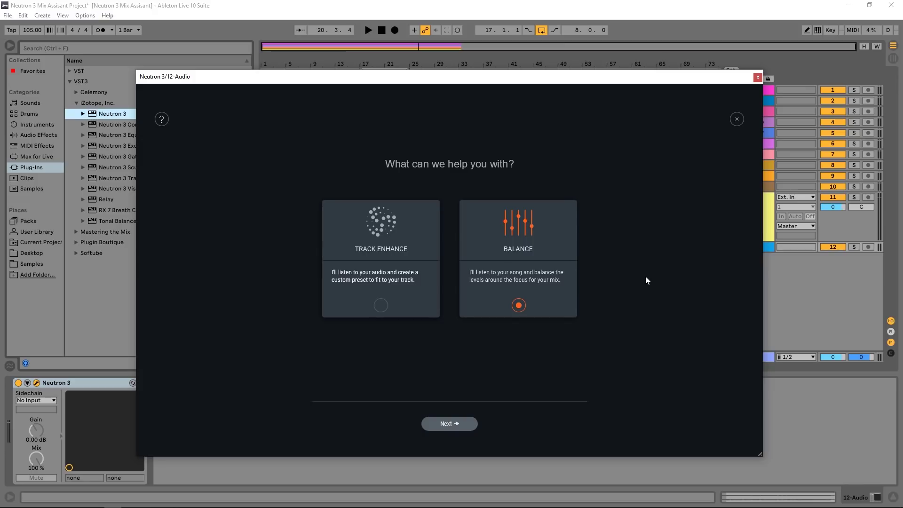
pyautogui.click(457, 425)
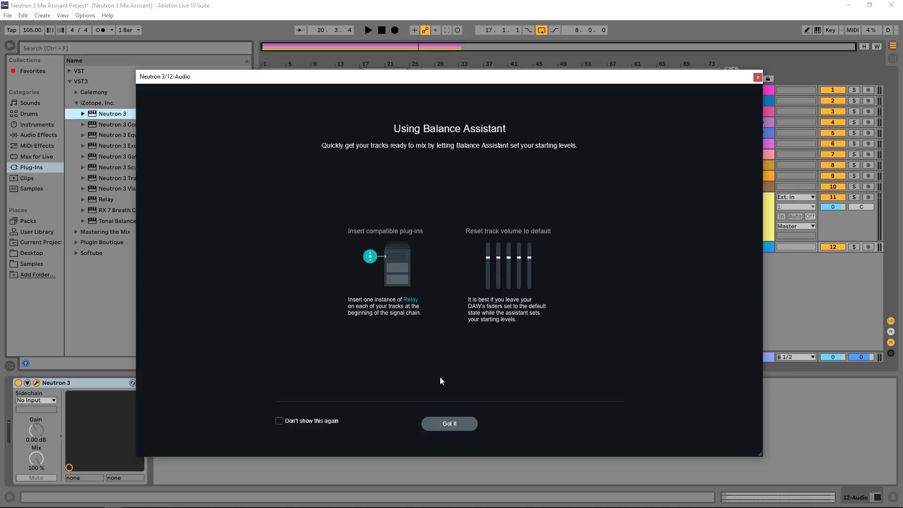
pyautogui.click(454, 426)
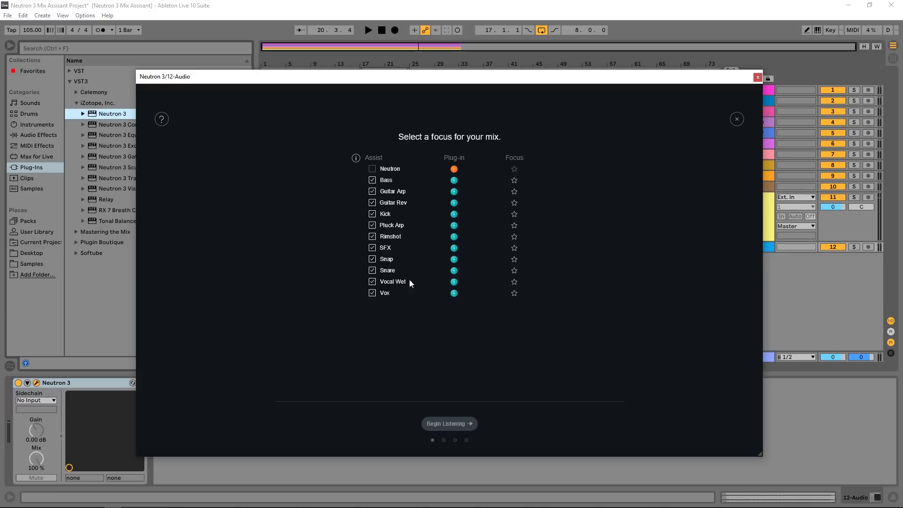
# Step: Mark Vocal Wet as a focus track and begin the assistant's listening stage
pyautogui.click(514, 282)
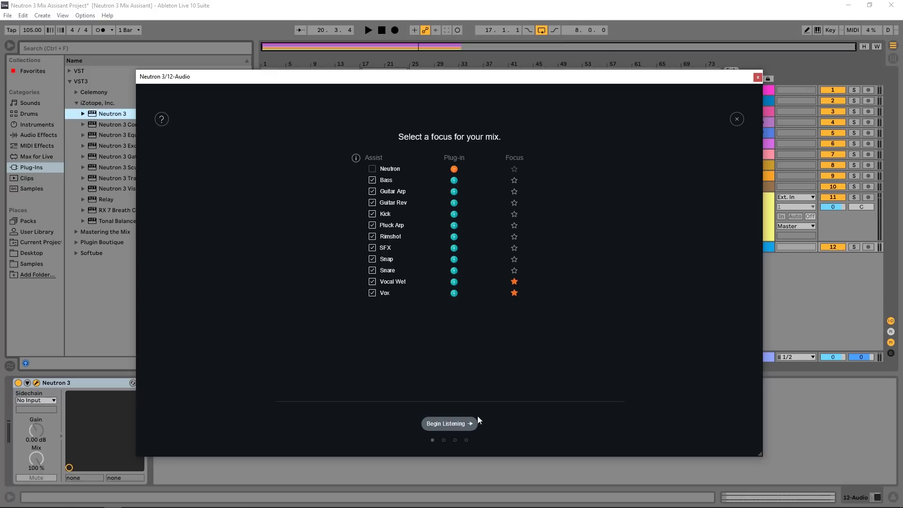
pyautogui.click(438, 423)
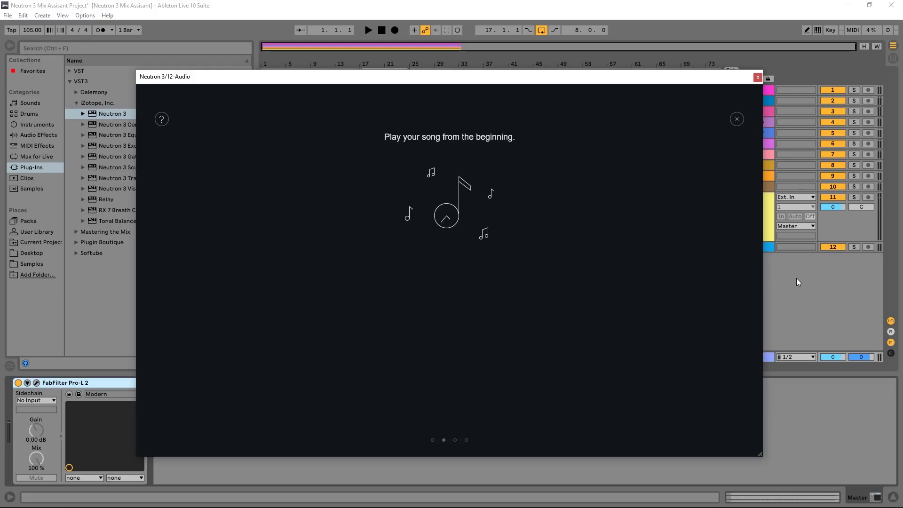
# Step: Play the song for Neutron to analyse, stop playback, and view the balance results
pyautogui.click(366, 30)
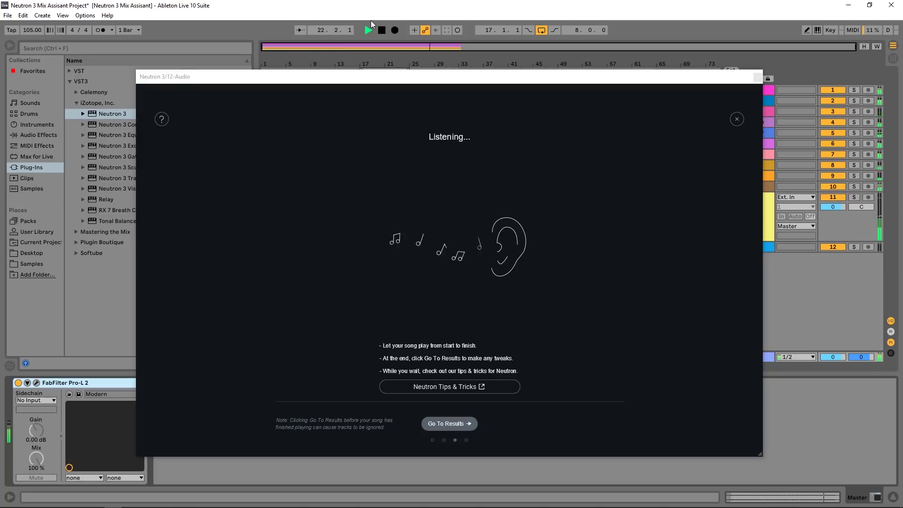
pyautogui.click(383, 31)
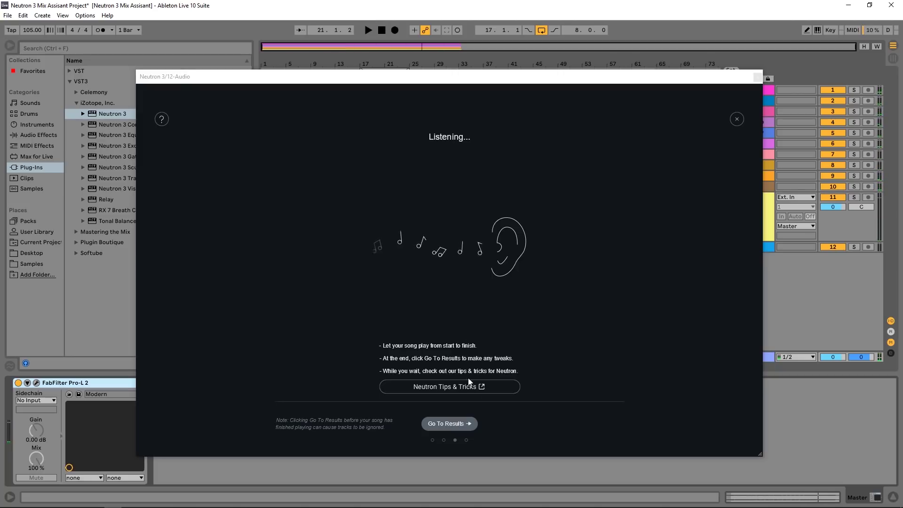
pyautogui.click(460, 425)
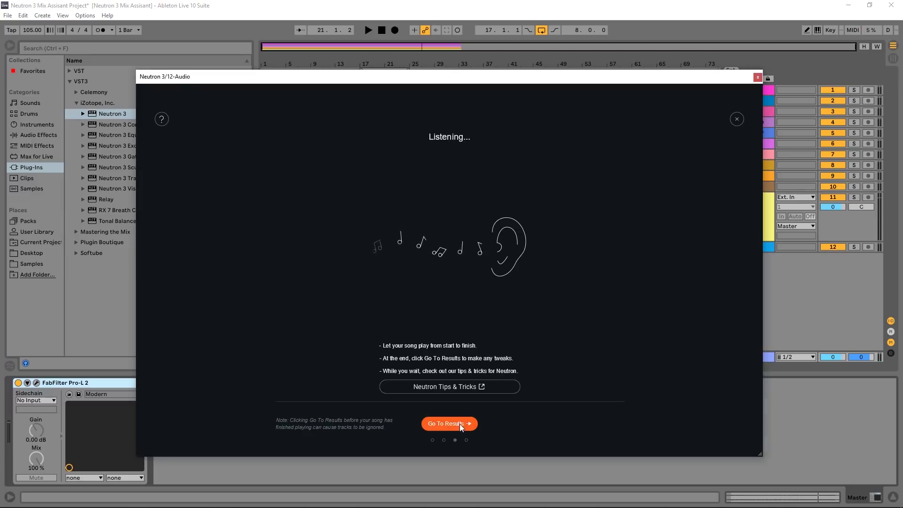
pyautogui.click(459, 424)
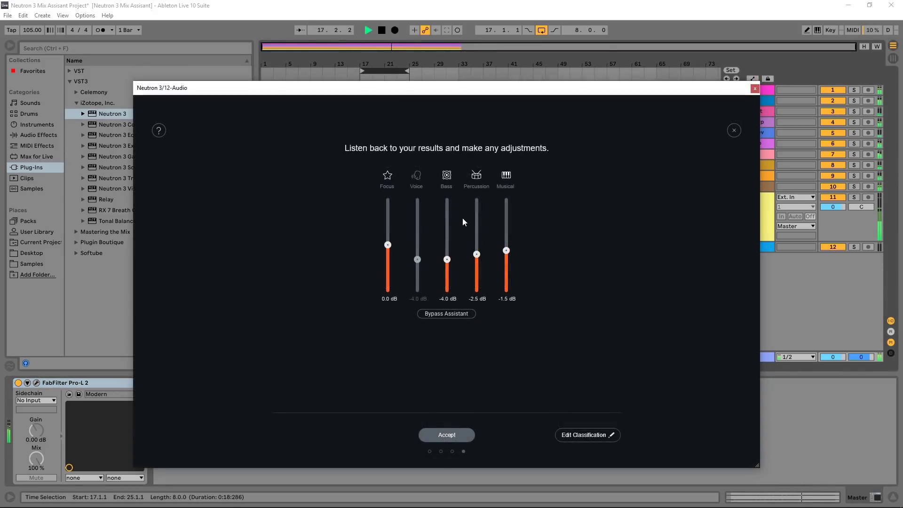
# Step: Compare the mix with and without the assistant's gain changes, then review track classifications
pyautogui.click(447, 314)
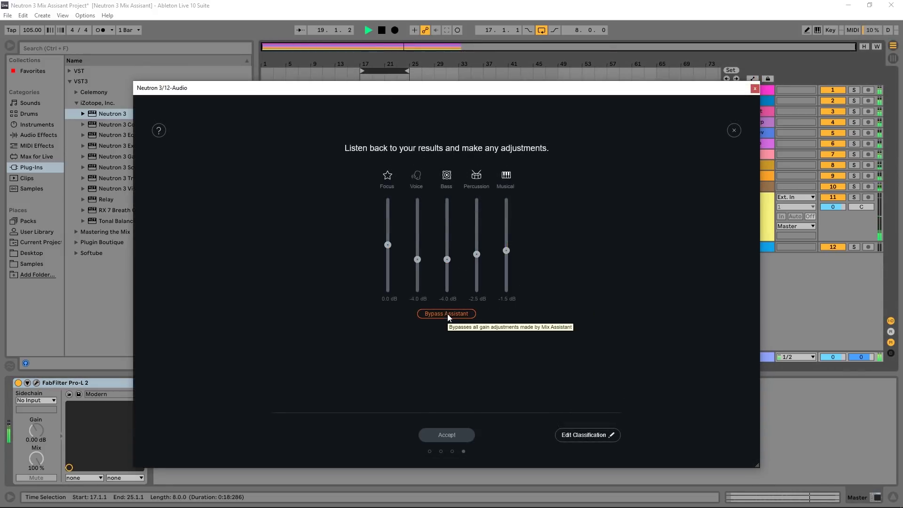
pyautogui.click(448, 313)
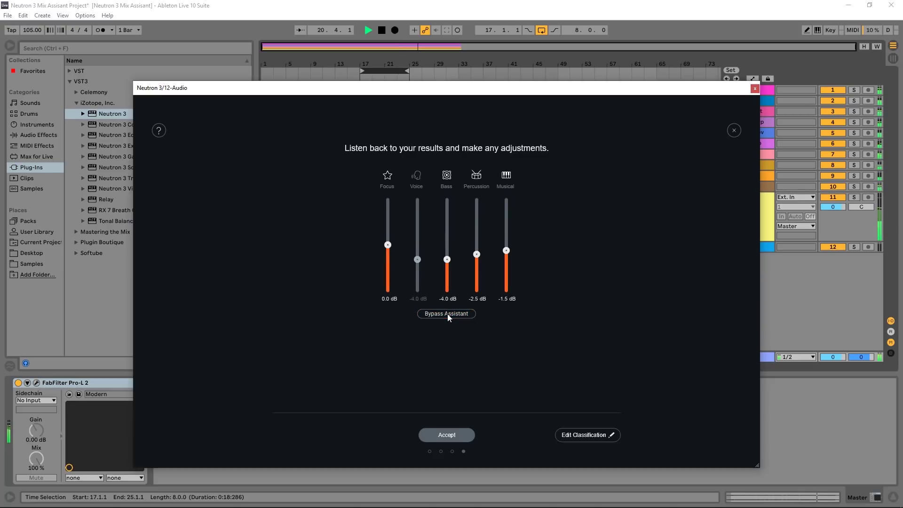
pyautogui.click(447, 314)
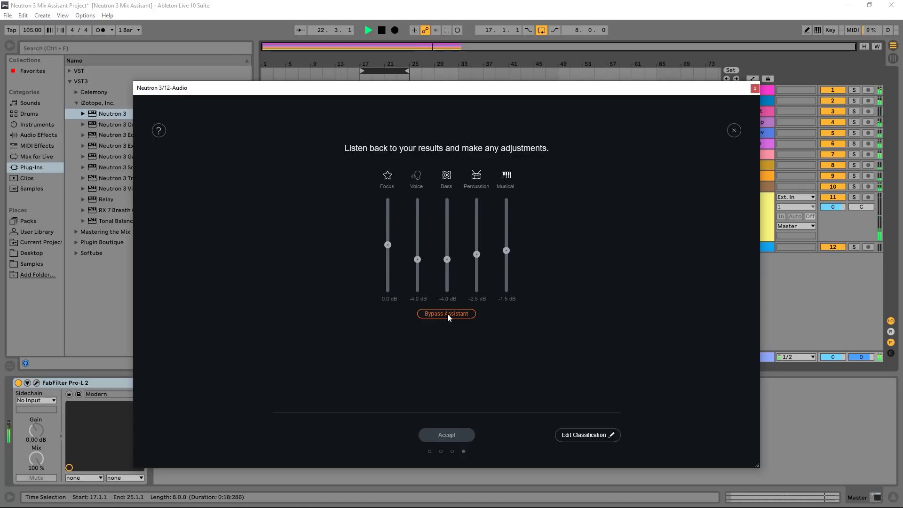
pyautogui.click(447, 314)
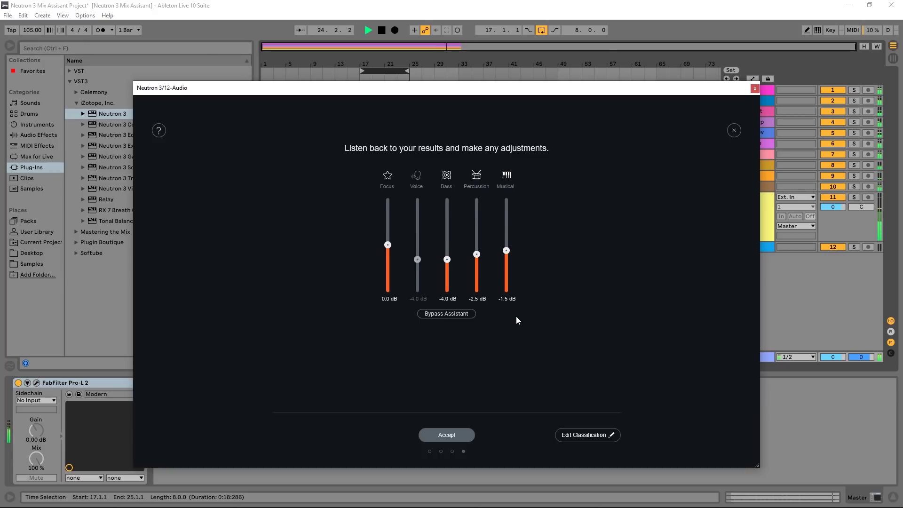
pyautogui.click(382, 31)
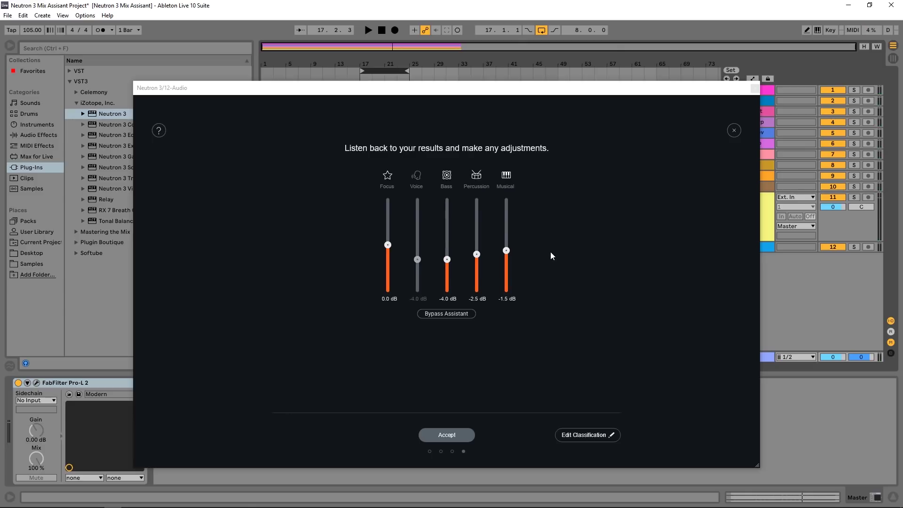
pyautogui.click(585, 436)
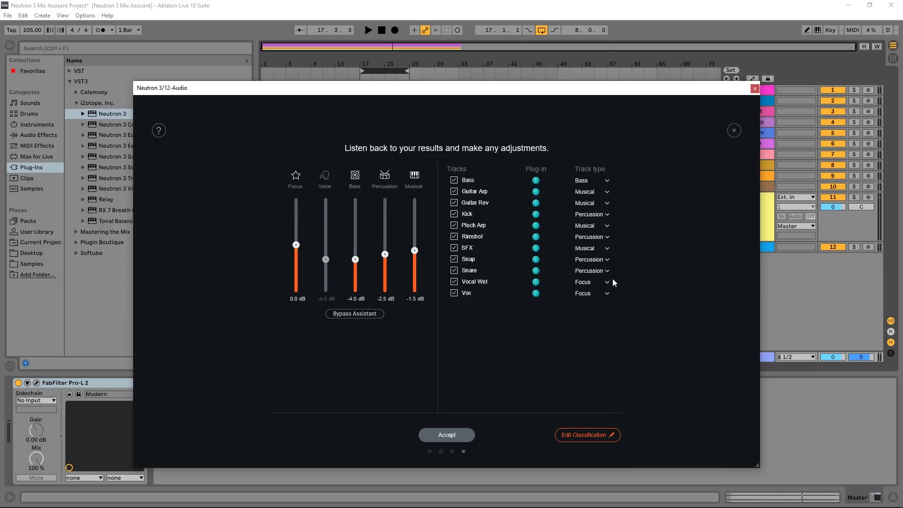
pyautogui.click(607, 248)
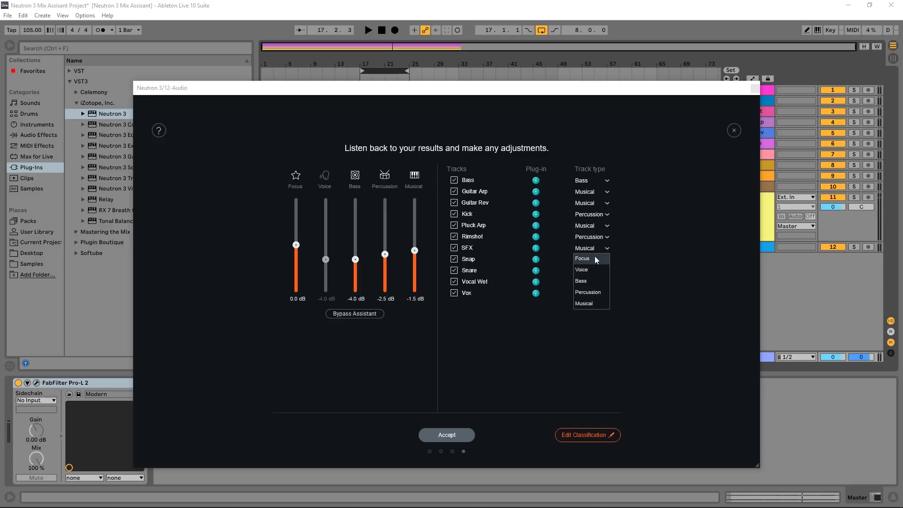
# Step: Leave SFX as Musical, set Vox to Musical, and compare the mix with Bypass Assistant
pyautogui.click(622, 252)
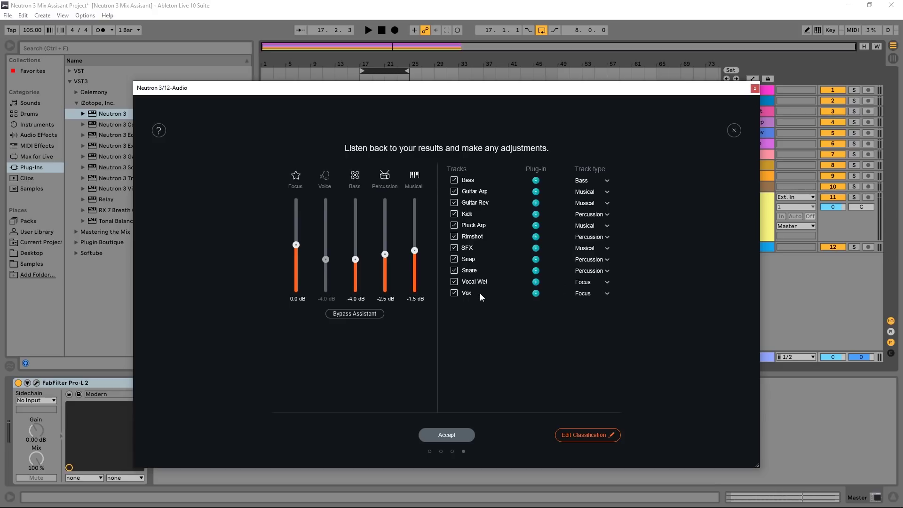
pyautogui.click(587, 294)
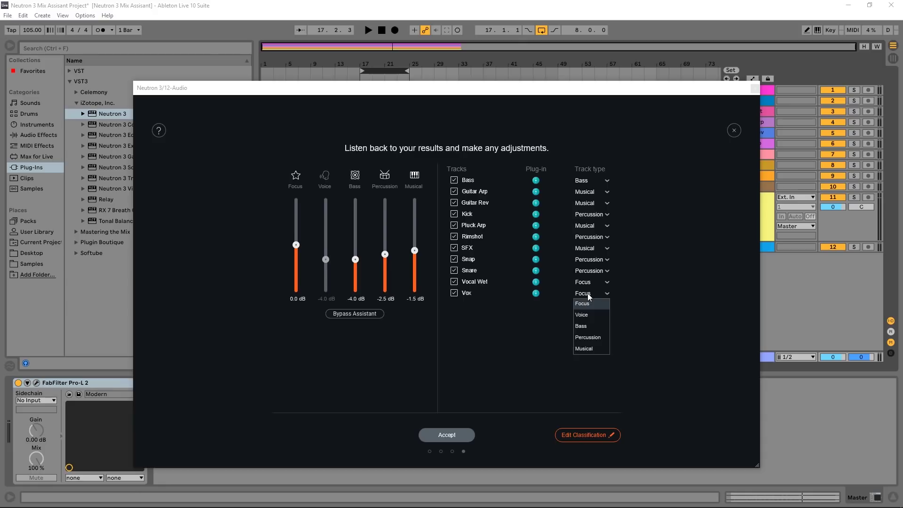
pyautogui.click(588, 349)
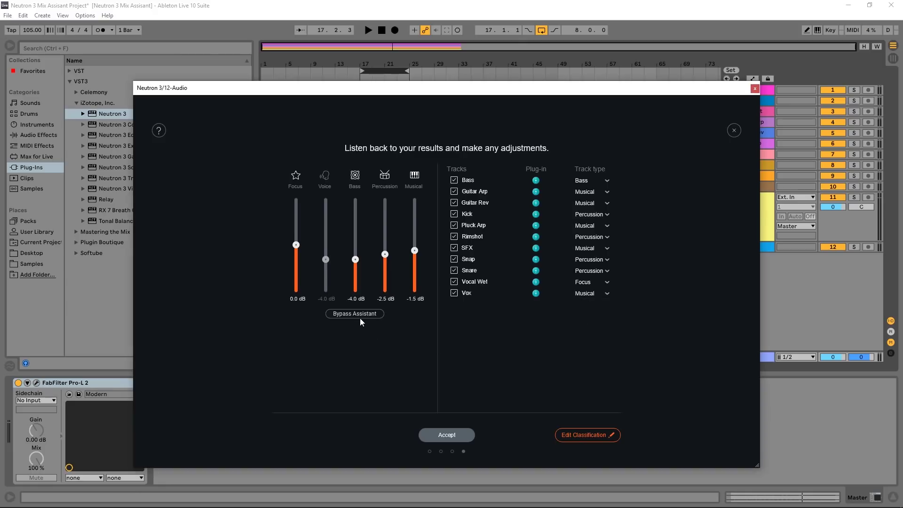
pyautogui.click(369, 30)
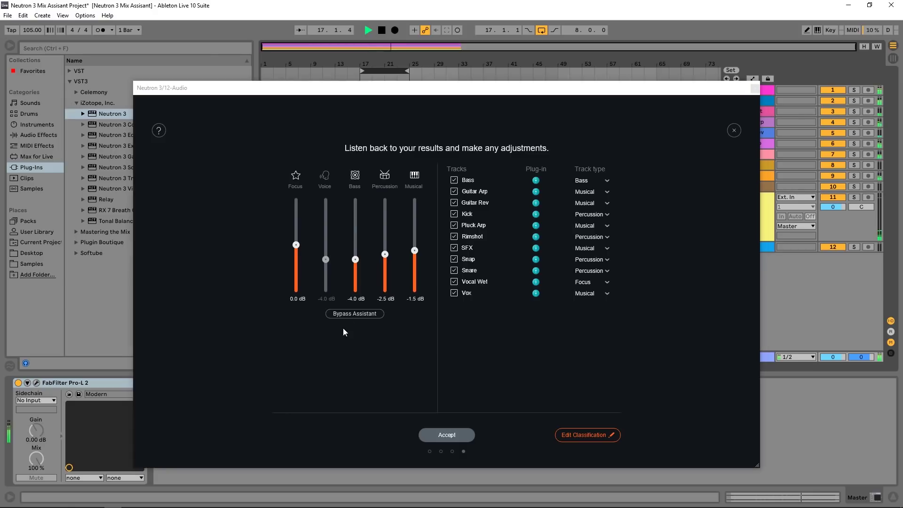
pyautogui.click(356, 313)
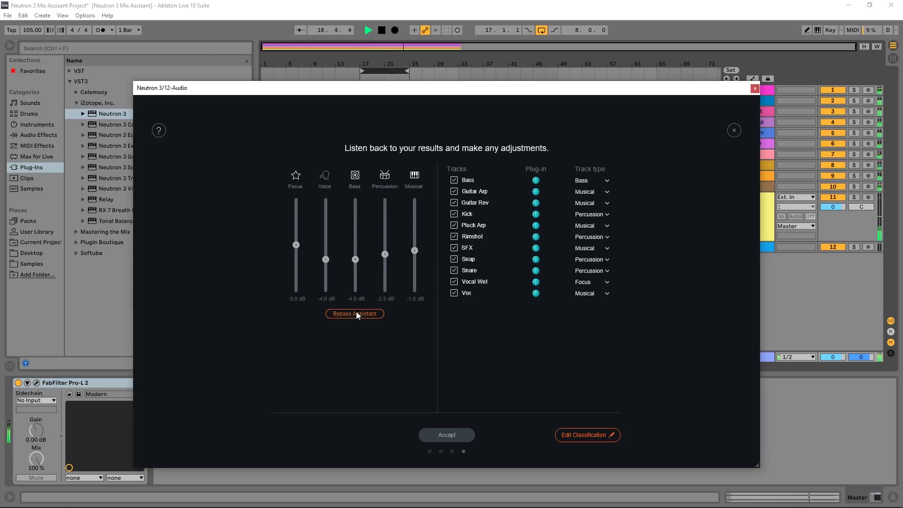
pyautogui.click(356, 313)
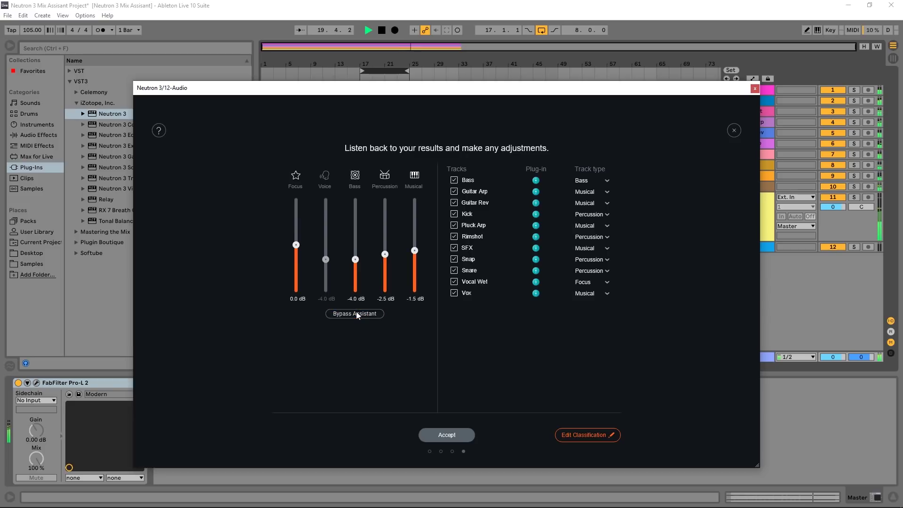
# Step: Reclassify Vox as Voice, compare the balance again, stop playback and accept the levels
pyautogui.click(581, 295)
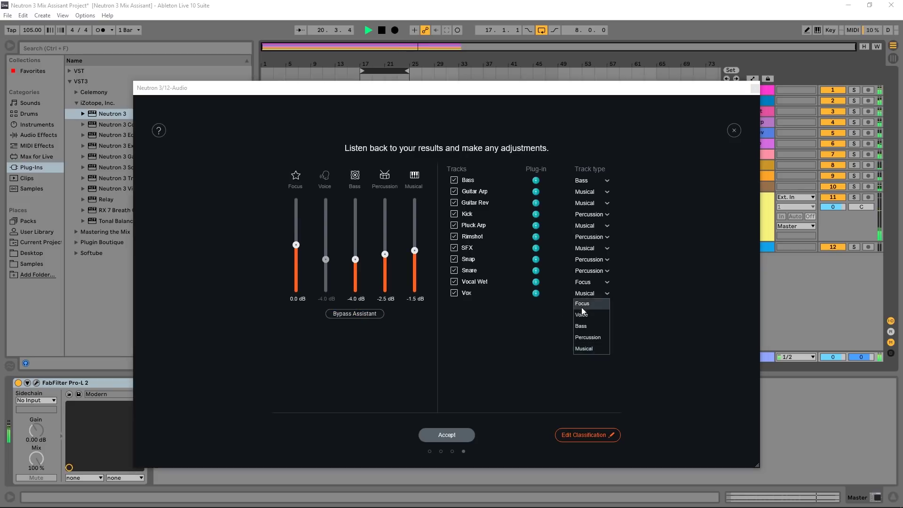
pyautogui.click(580, 318)
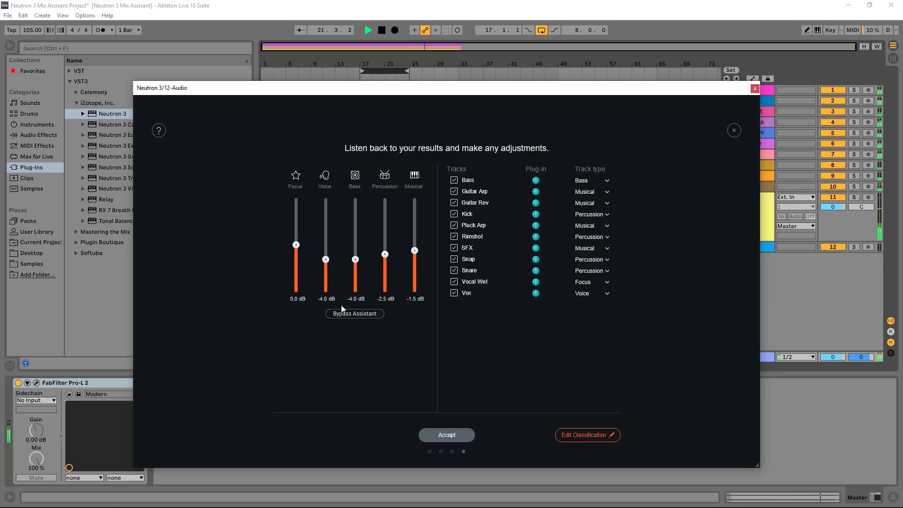
pyautogui.click(353, 316)
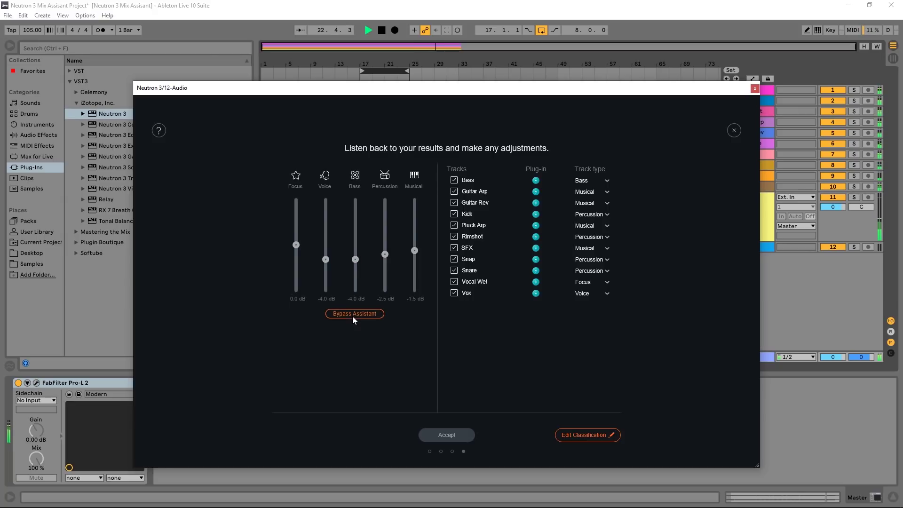
pyautogui.click(354, 316)
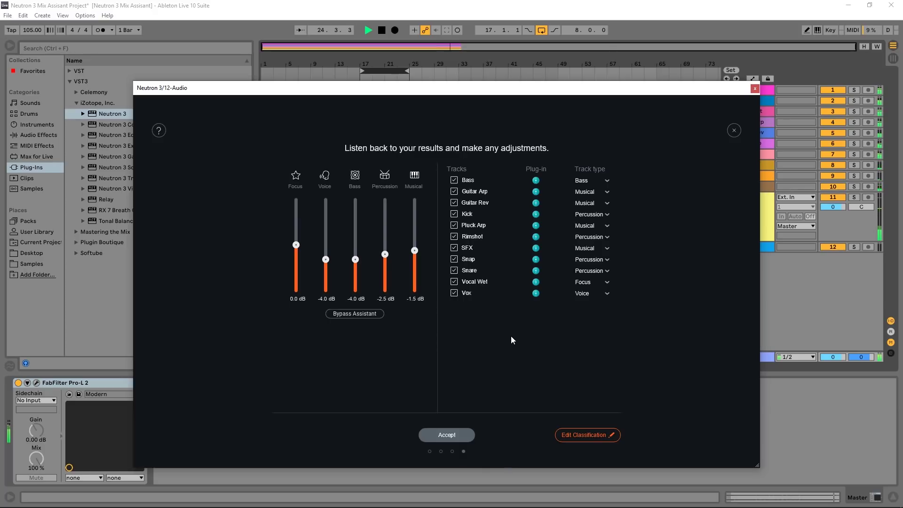
pyautogui.click(382, 32)
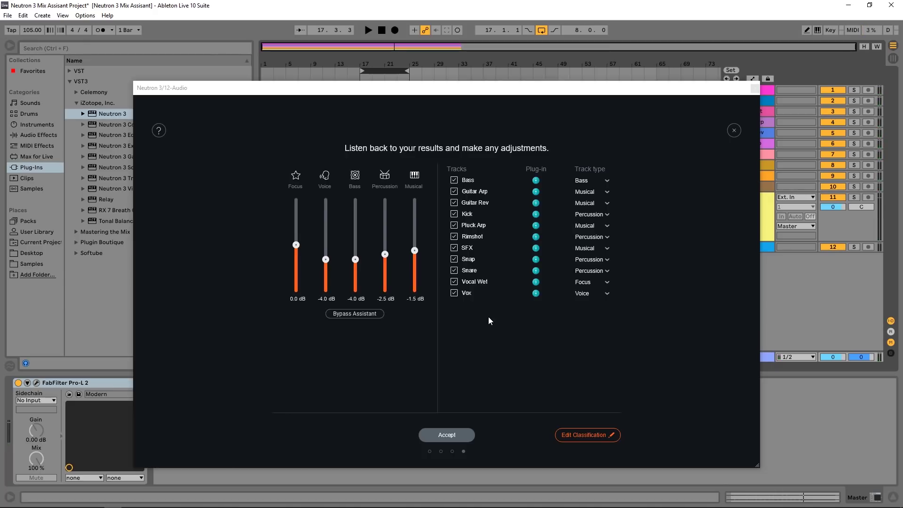
pyautogui.click(444, 436)
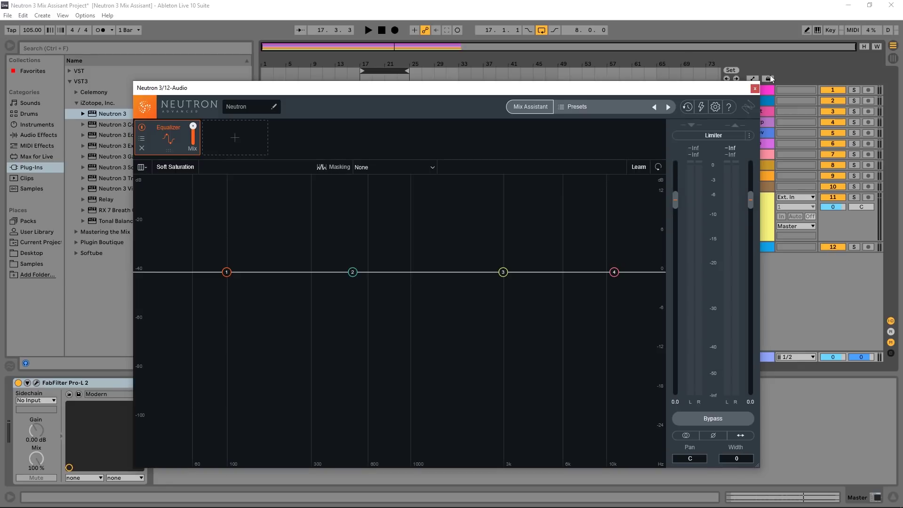
# Step: Close the Neutron 3 window to return to the stem arrangement with 12 Audio
pyautogui.click(755, 89)
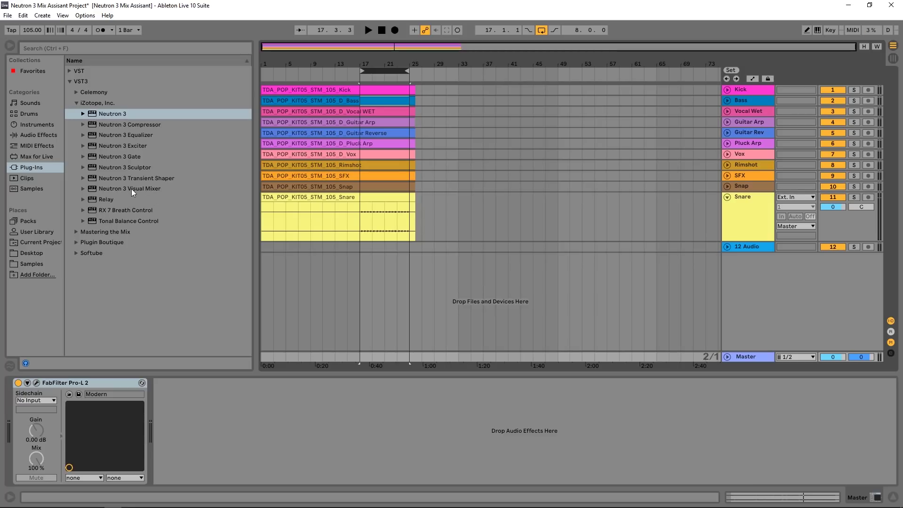
# Step: Add Neutron 3 Visual Mixer to 12 Audio and try out Kick level, Kick width and Bass pan
pyautogui.click(156, 188)
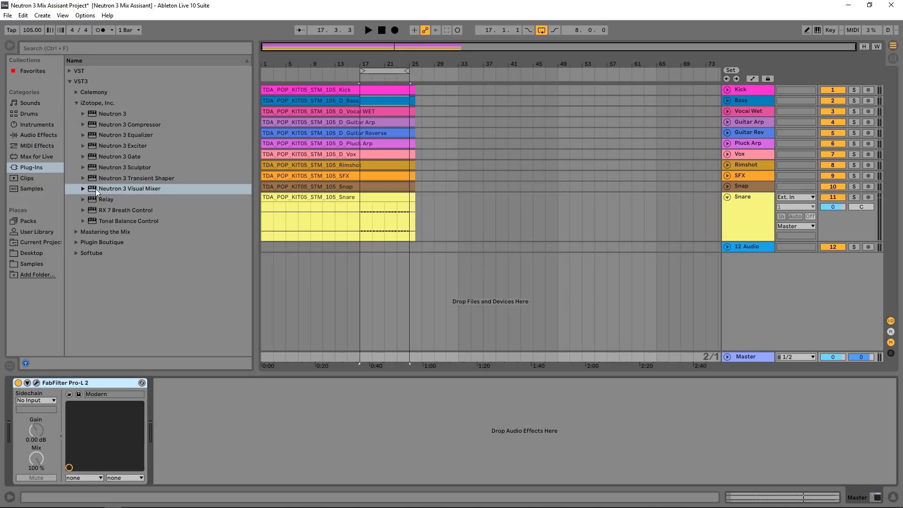
pyautogui.moveTo(98, 188); pyautogui.dragTo(747, 247)
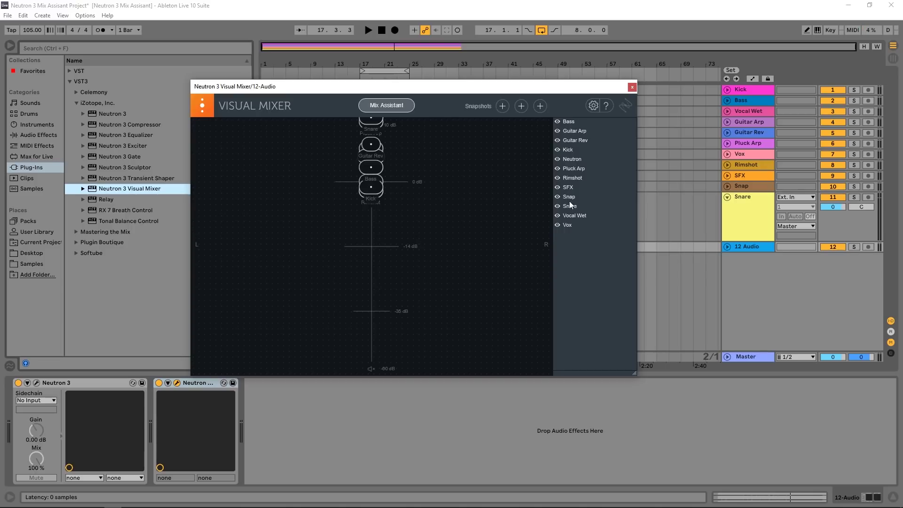
pyautogui.click(376, 188)
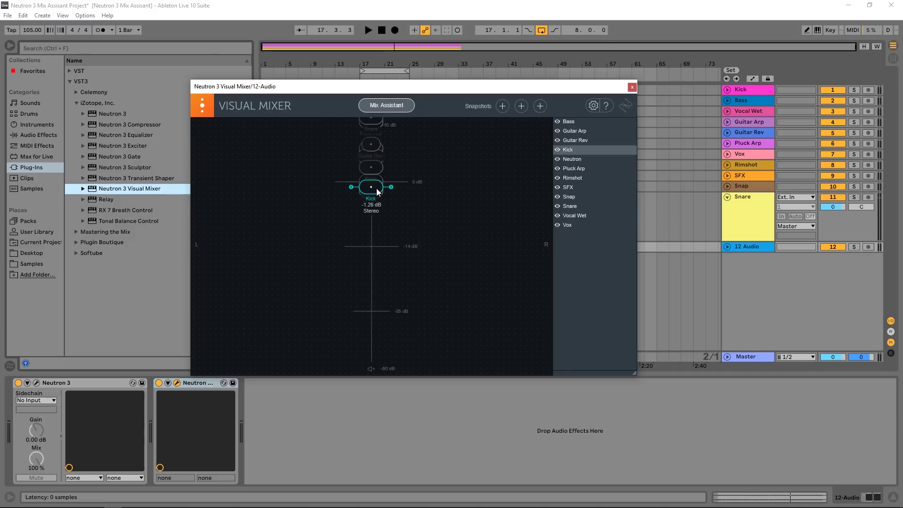
pyautogui.moveTo(376, 189); pyautogui.dragTo(376, 201)
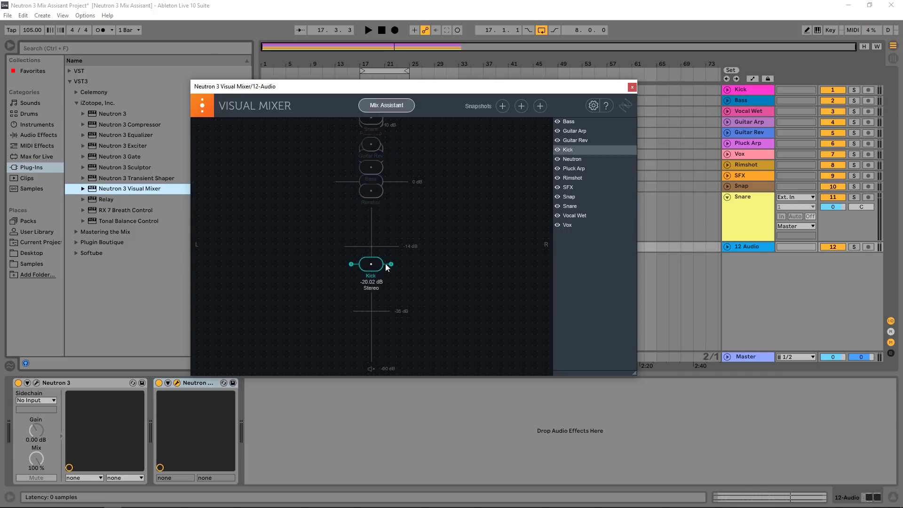
pyautogui.moveTo(385, 263); pyautogui.dragTo(371, 177)
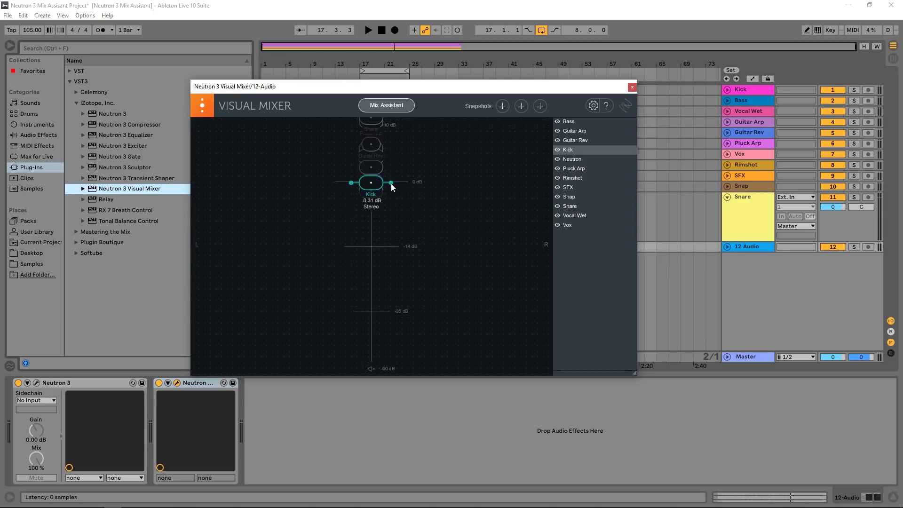
pyautogui.moveTo(391, 182); pyautogui.dragTo(383, 183)
pyautogui.moveTo(386, 183)
pyautogui.mouseDown()
pyautogui.moveTo(423, 185)
pyautogui.moveTo(385, 184)
pyautogui.mouseUp()
pyautogui.click(375, 168)
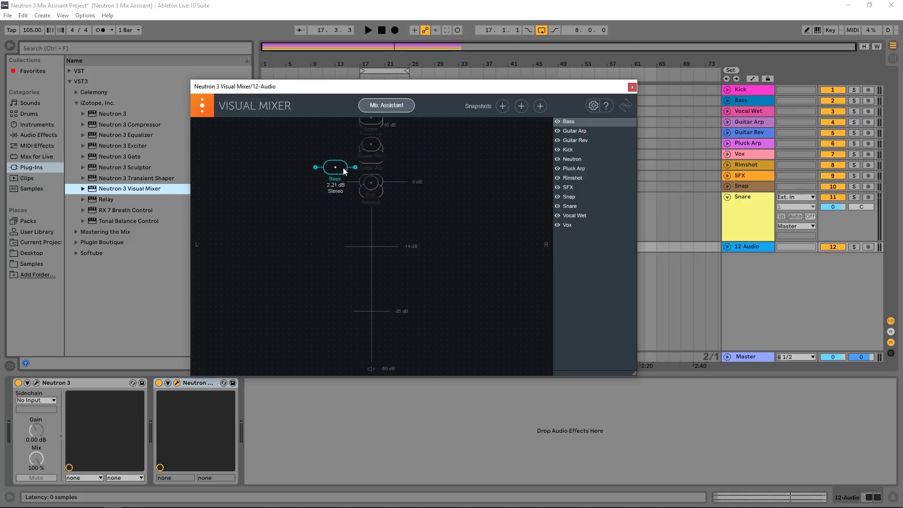
pyautogui.moveTo(439, 167); pyautogui.dragTo(372, 168)
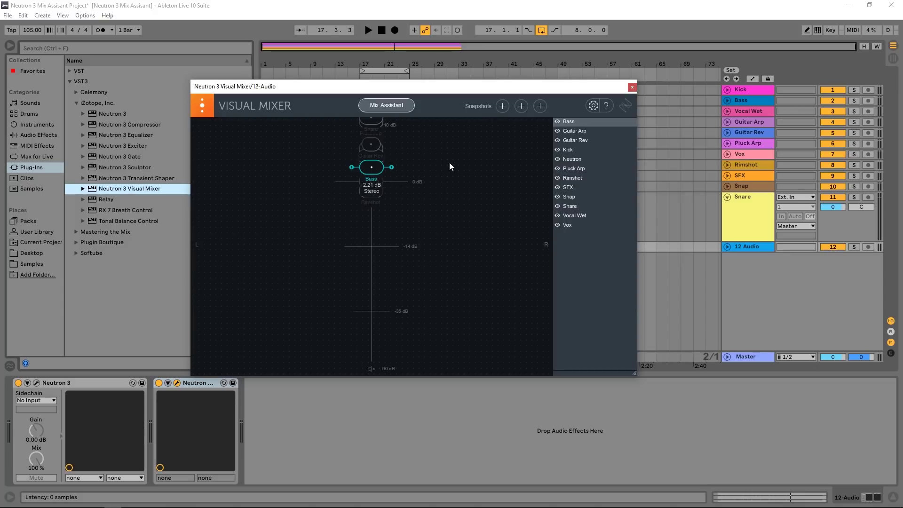
# Step: Start playback, narrow the Bass's stereo width slightly, and lower the Snare to 7.06 dB
pyautogui.press('space')
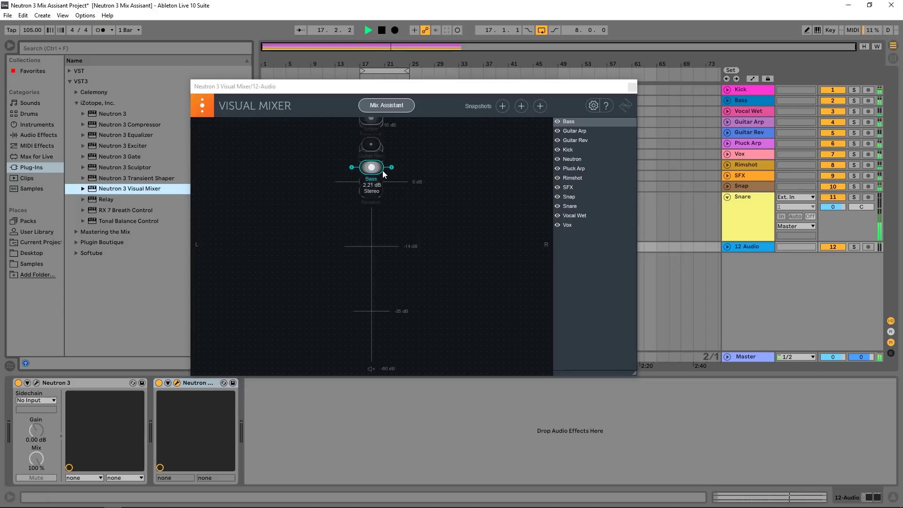
pyautogui.moveTo(391, 167); pyautogui.dragTo(385, 167)
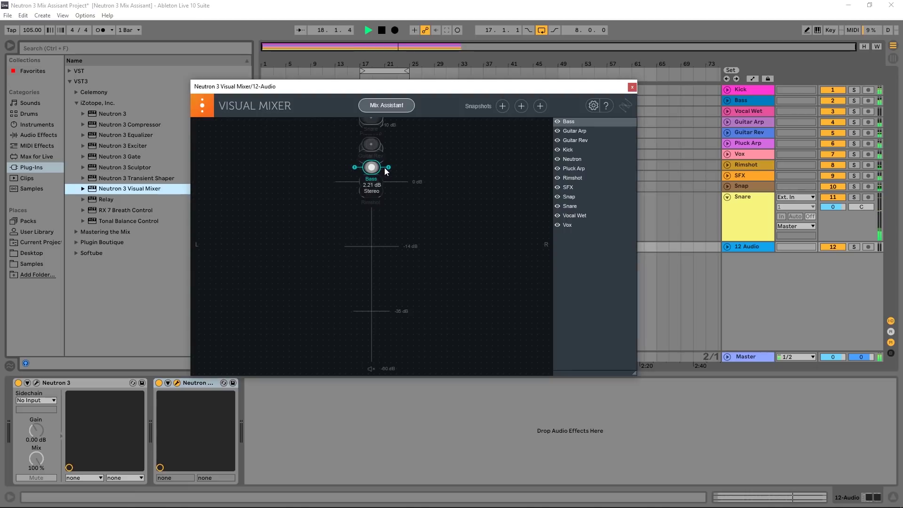
pyautogui.moveTo(377, 123); pyautogui.dragTo(377, 136)
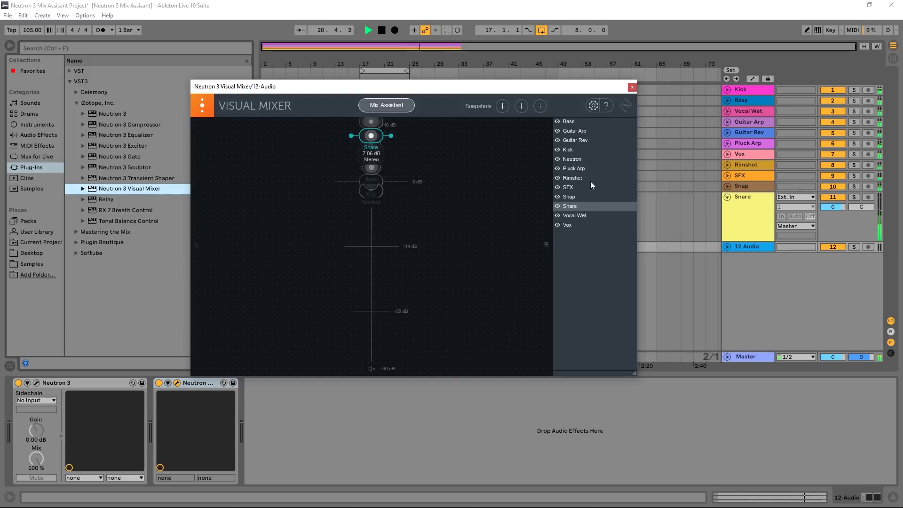
# Step: Raise the Rimshot to 3.97 dB panned right, and pan the Snap left at 4.12 dB
pyautogui.click(571, 177)
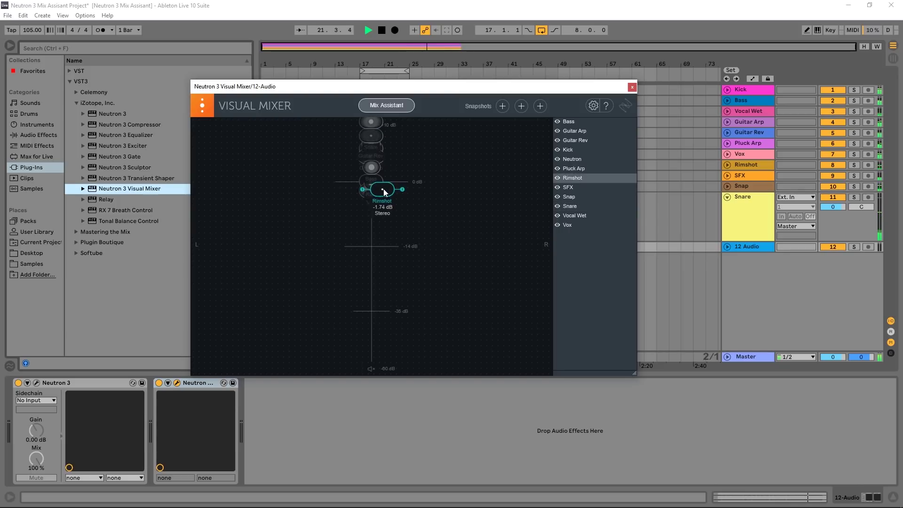
pyautogui.moveTo(385, 188); pyautogui.dragTo(440, 161)
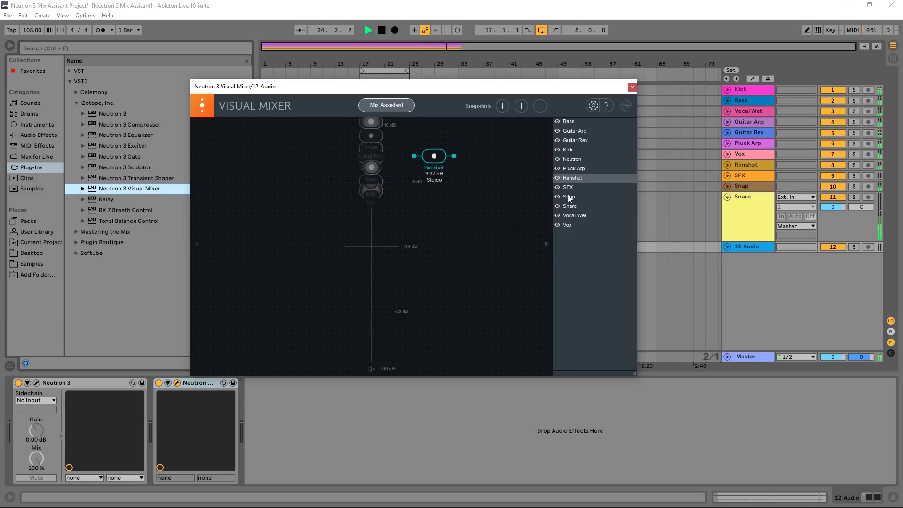
pyautogui.click(376, 157)
pyautogui.moveTo(377, 157); pyautogui.dragTo(313, 157)
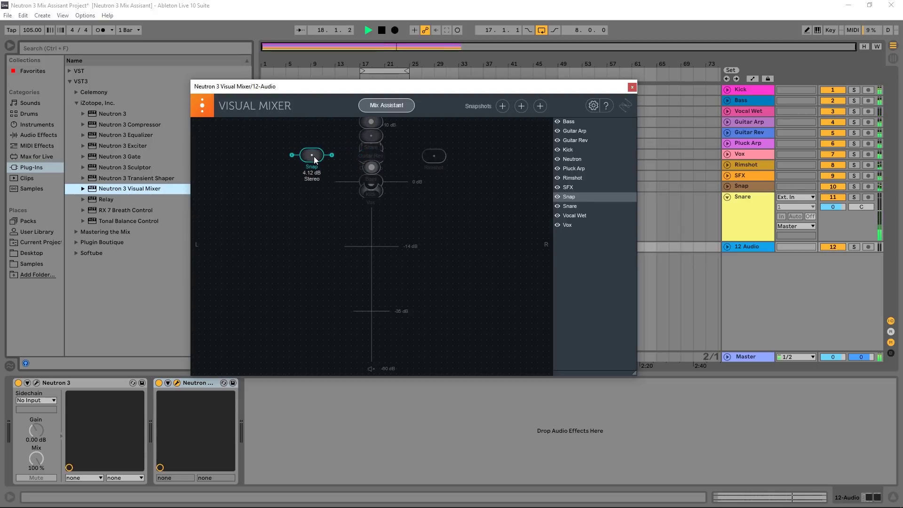